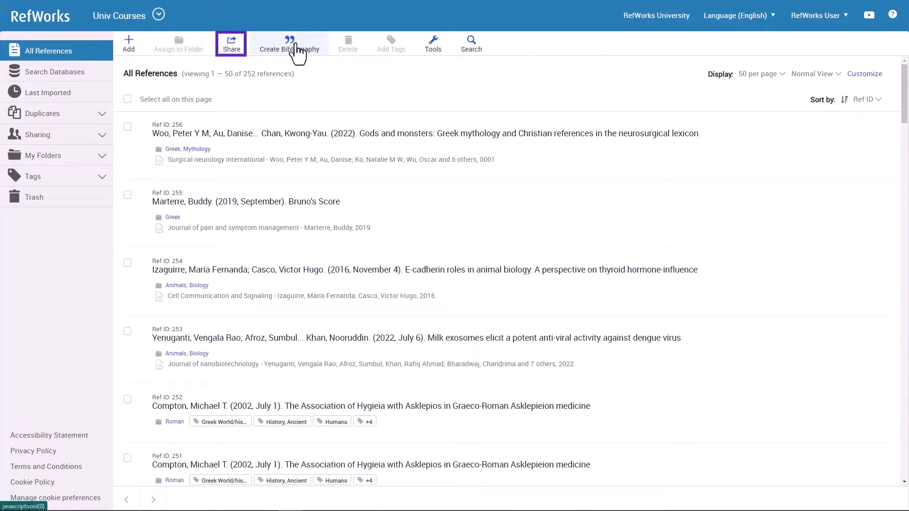
left_click(299, 50)
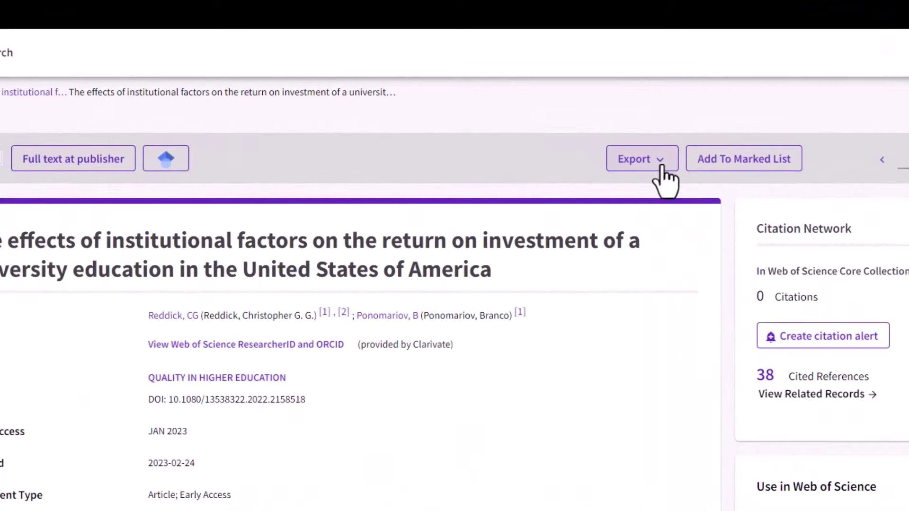
- Open the export options for the Web of Science article on the return on investment of a university education
left_click(662, 166)
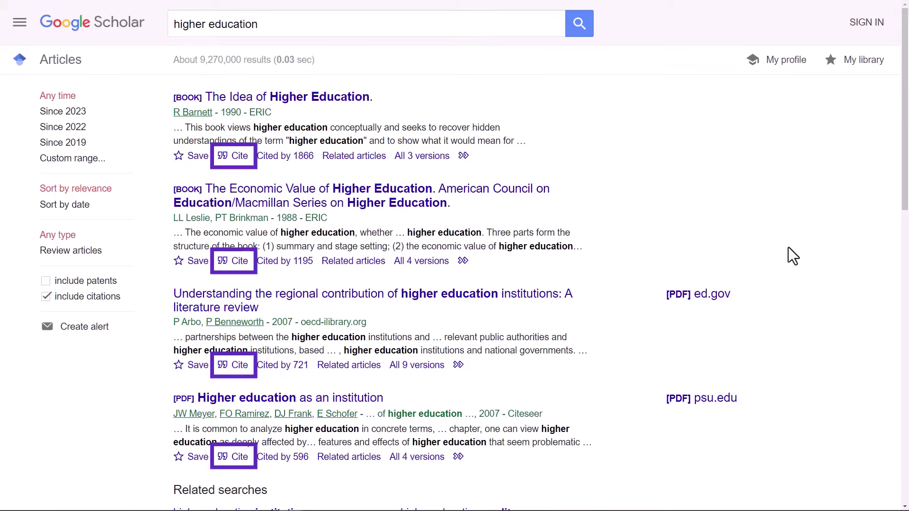
- Send the Google Scholar citation for the book "The Idea of Higher Education" to RefWorks and view the folders available for the import
left_click(225, 157)
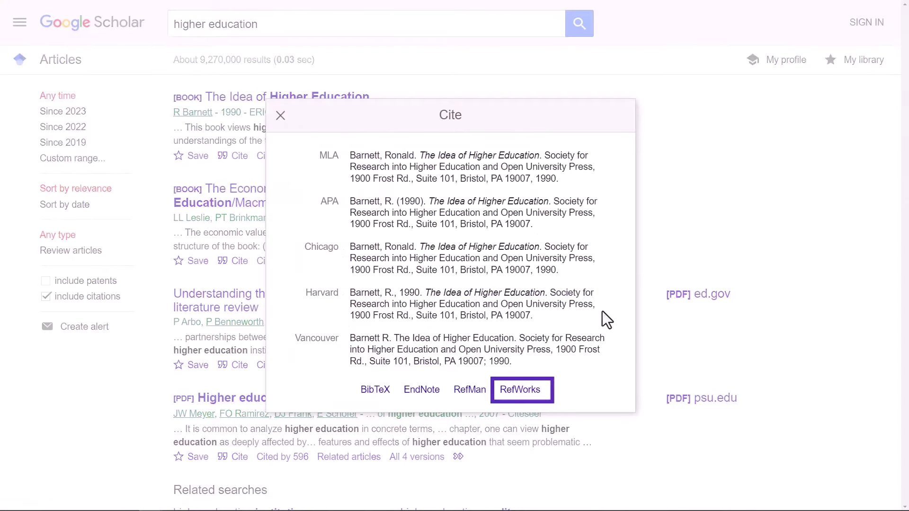
left_click(531, 391)
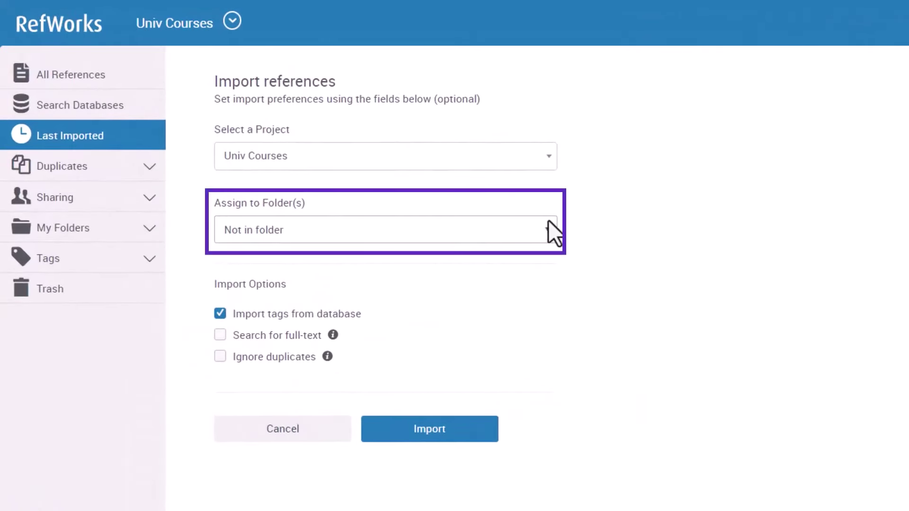
left_click(547, 232)
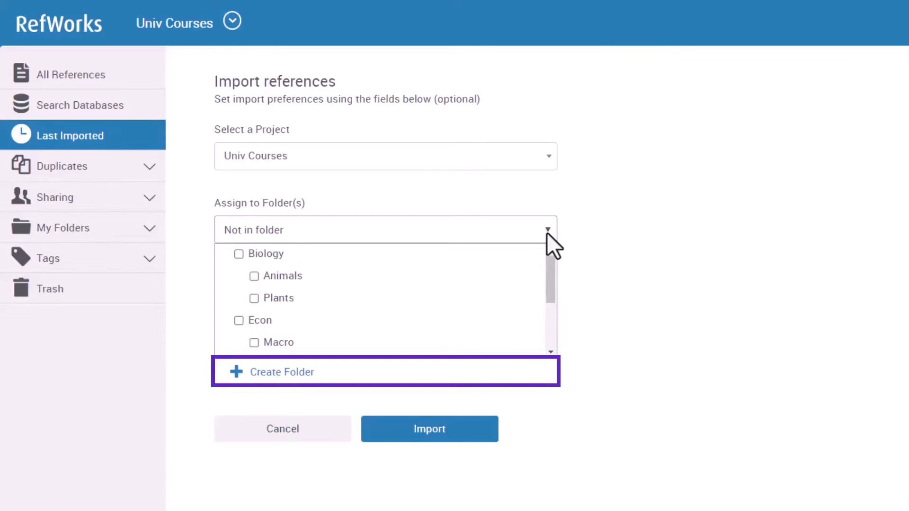
left_click(547, 232)
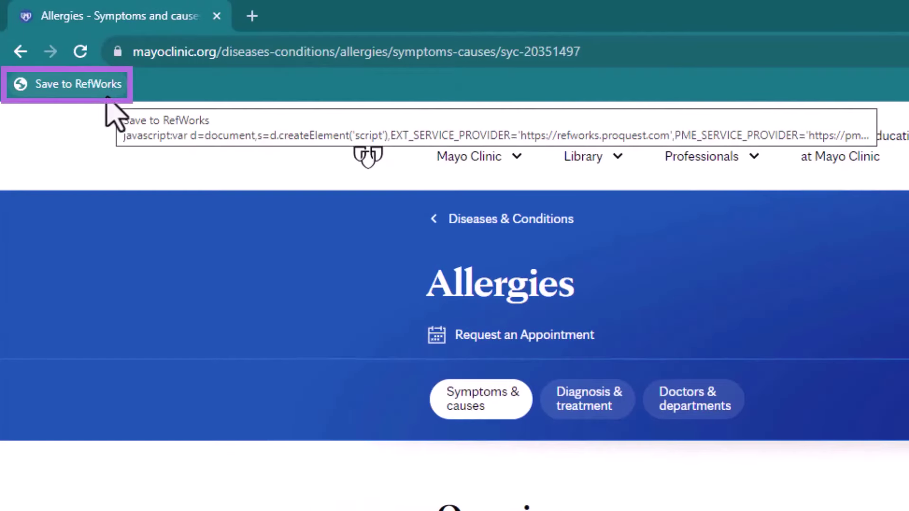
- Save the Mayo Clinic Allergies web page with its contents to RefWorks, importing it into the Univ Courses project without a folder
left_click(106, 99)
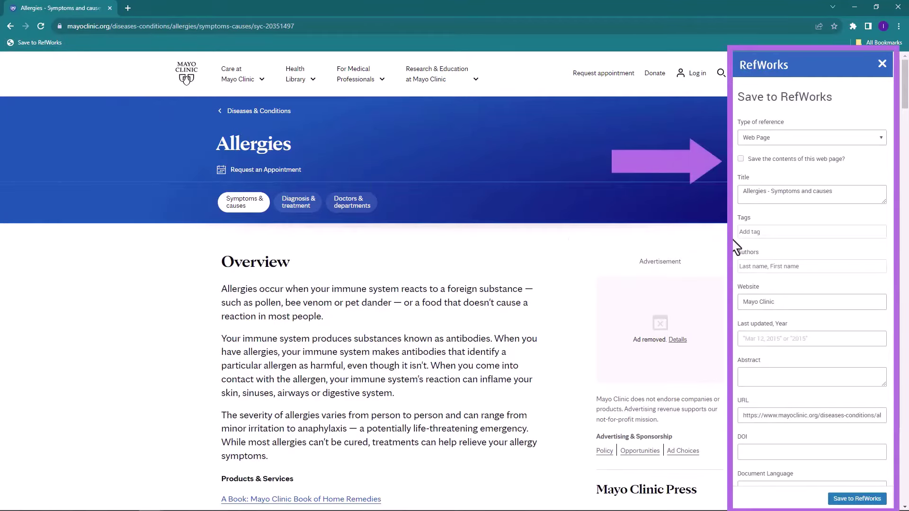
left_click(742, 159)
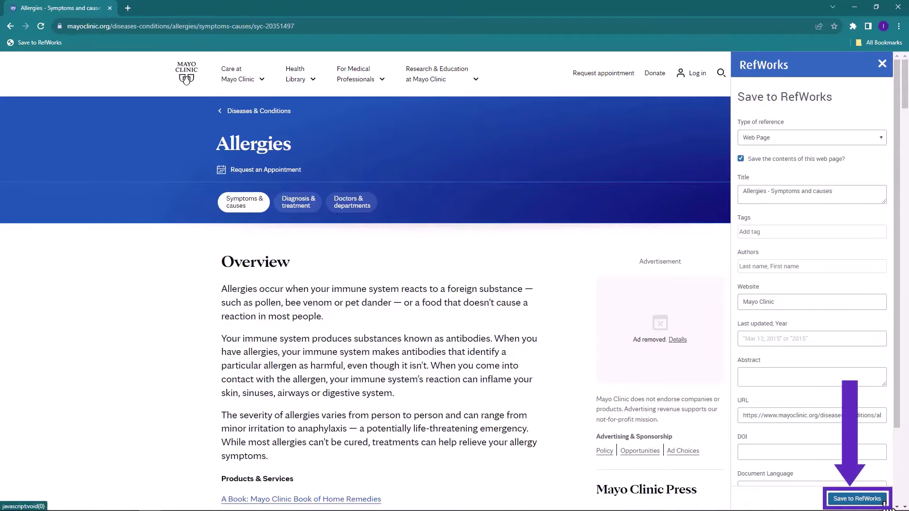
left_click(857, 499)
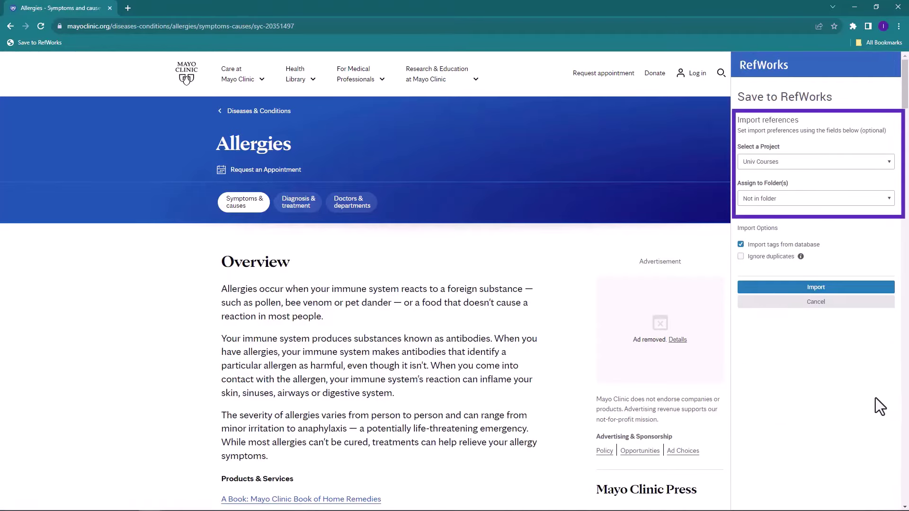
left_click(890, 200)
left_click(890, 201)
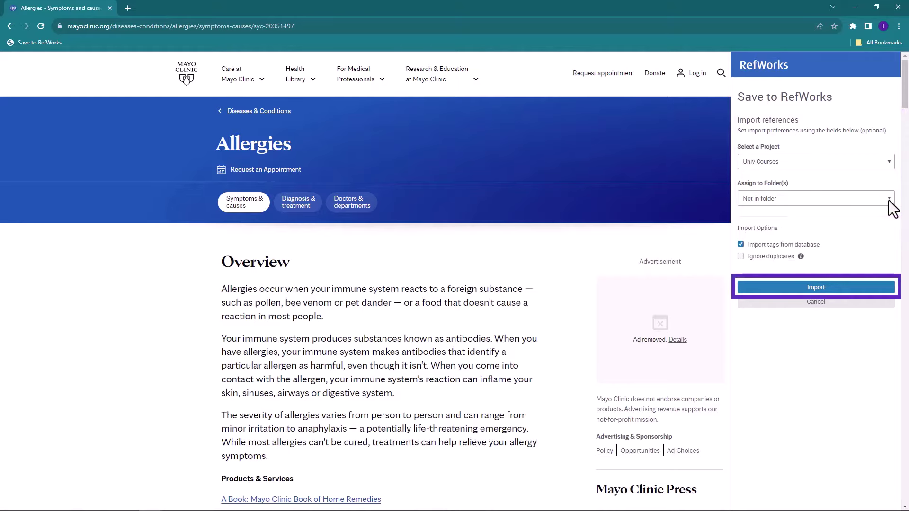
left_click(816, 287)
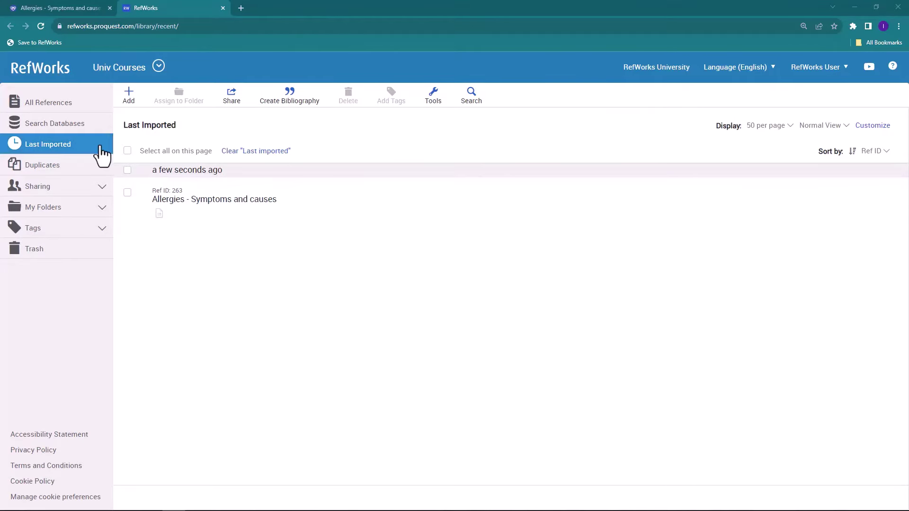
- Find the "Allergies - Symptoms and causes" reference among those not in a folder and assign it to the Biology folder
left_click(81, 116)
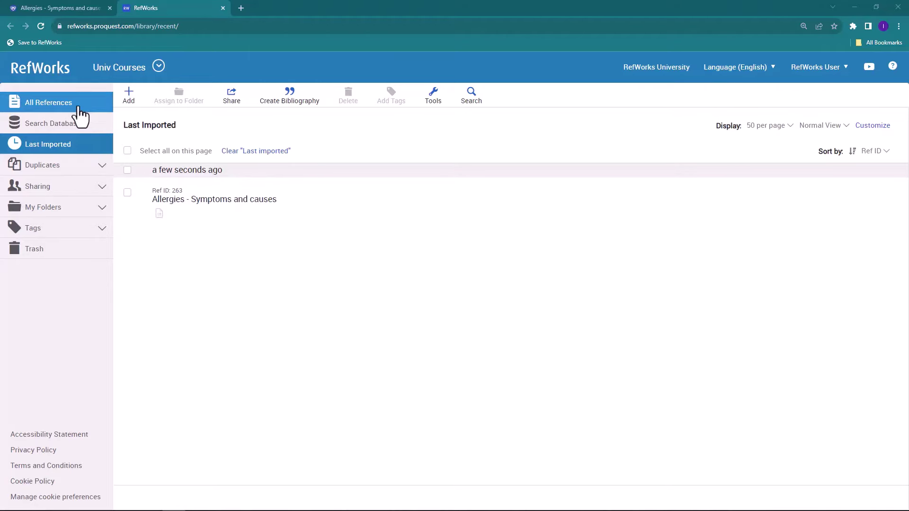
left_click(90, 108)
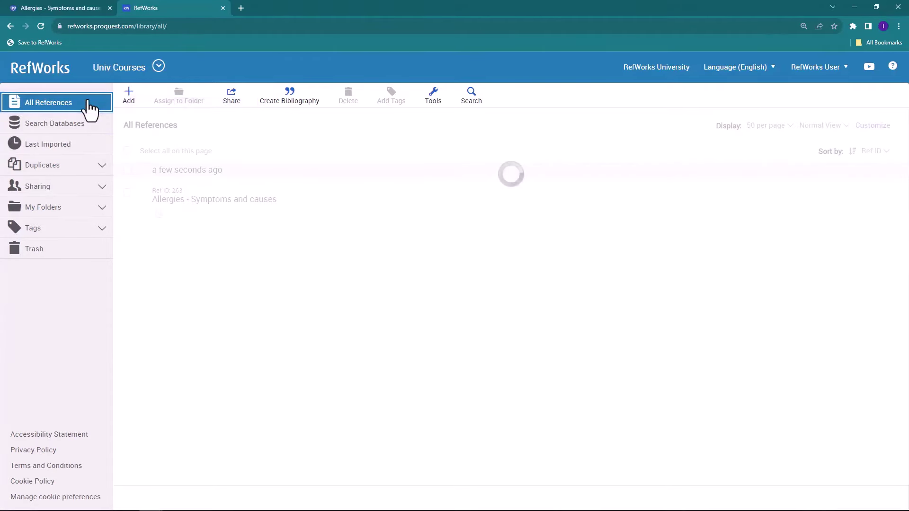
left_click(86, 208)
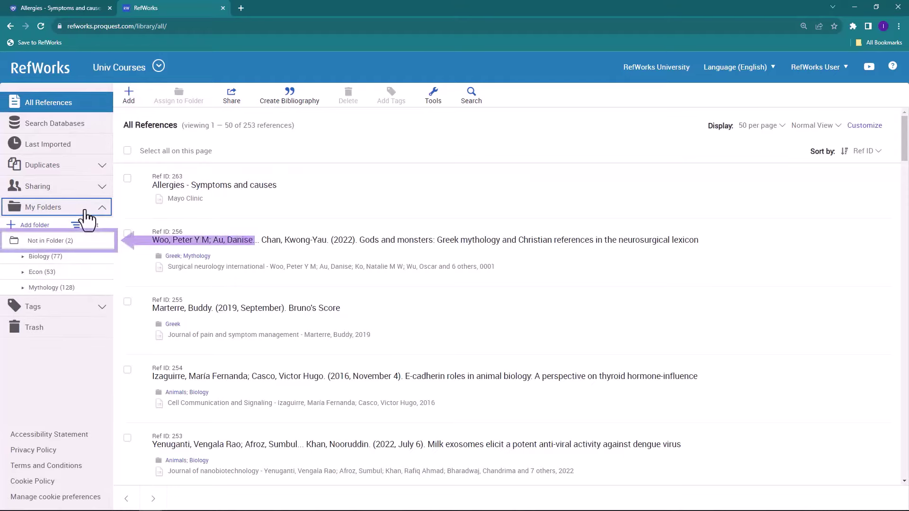
left_click(70, 242)
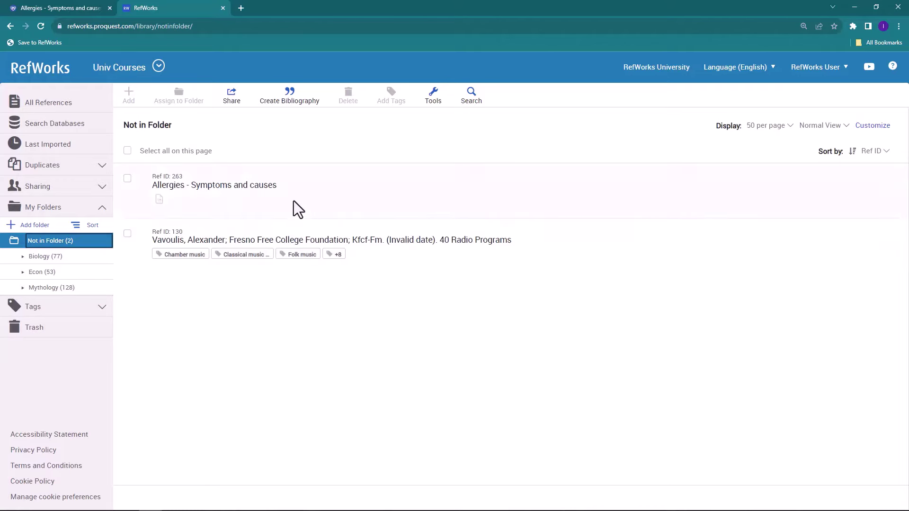
left_click_drag(292, 201, 67, 261)
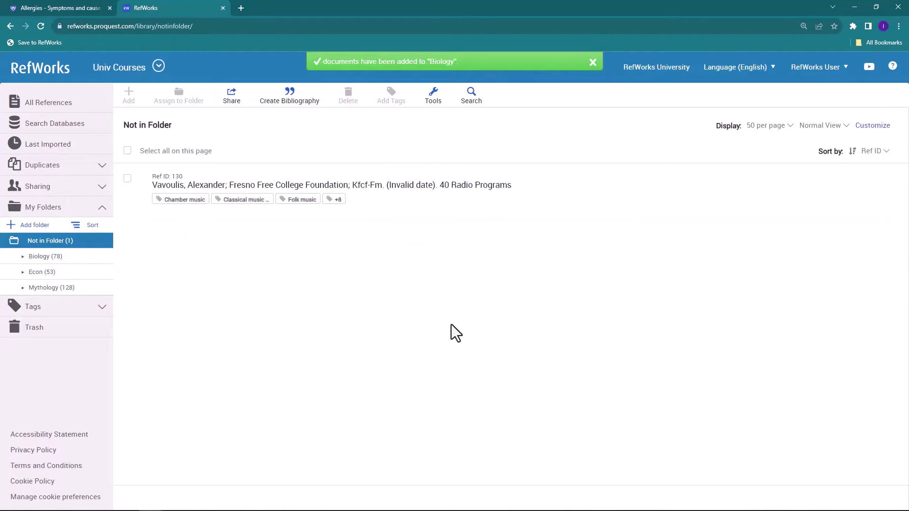
- Open the Biology folder and review its sharing settings, including the options for who may access it
left_click(45, 260)
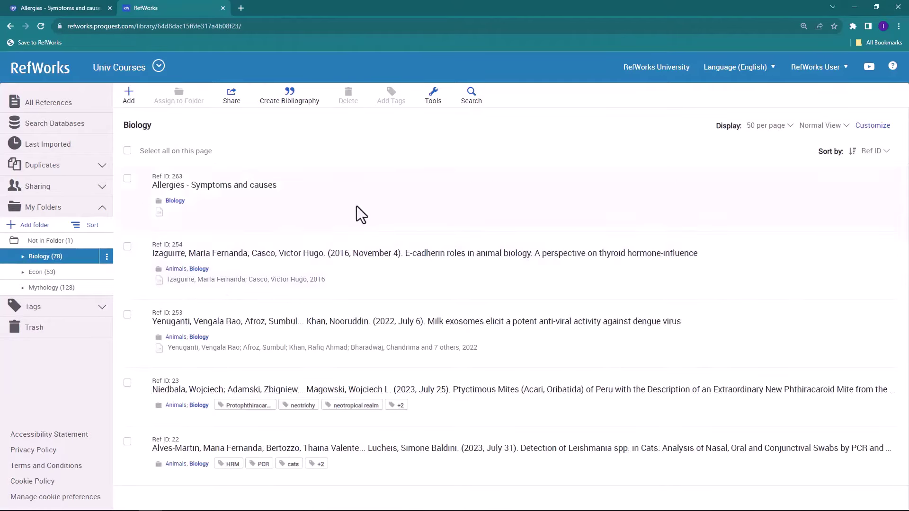
left_click(233, 102)
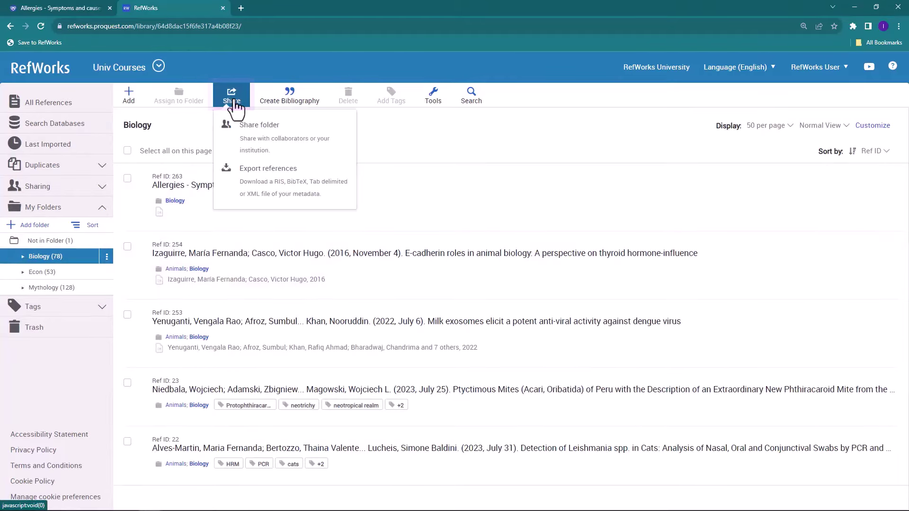
left_click(301, 145)
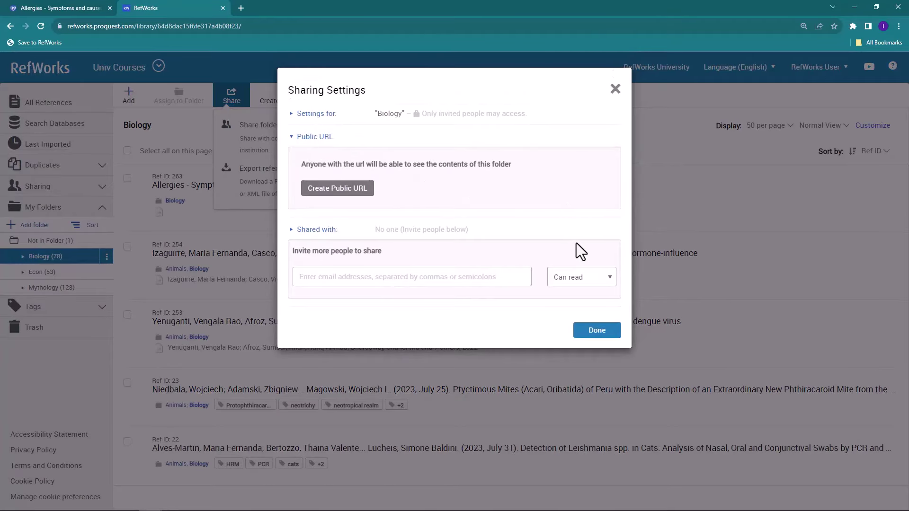
left_click(291, 115)
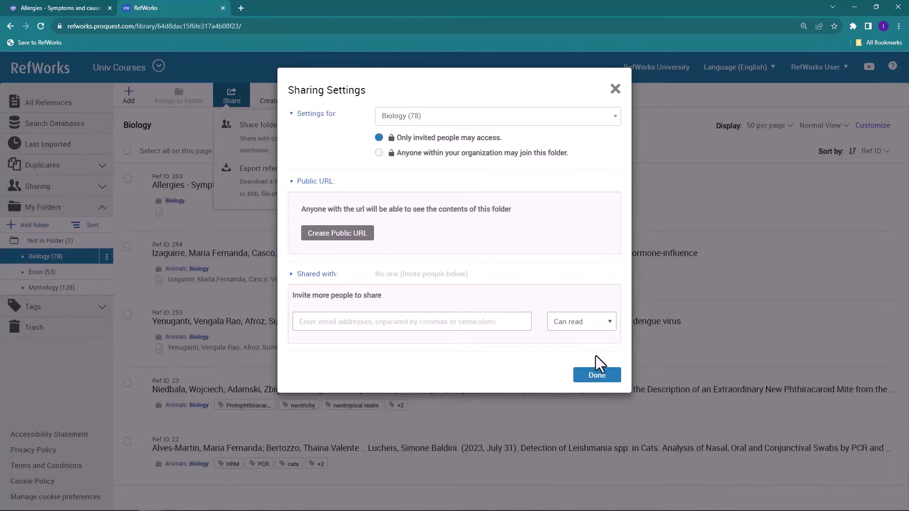
left_click(596, 377)
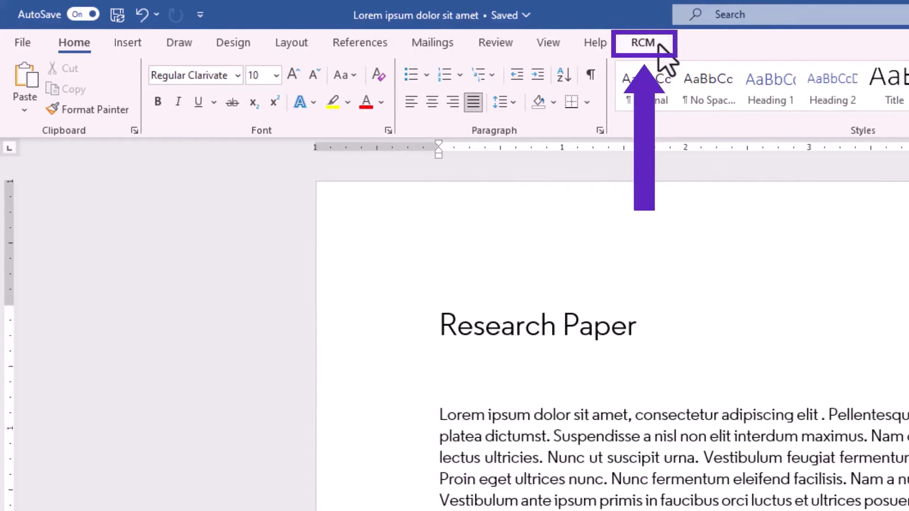
- Switch to the Research Paper document in Word and open the RefWorks Citation Manager sidebar
left_click(643, 43)
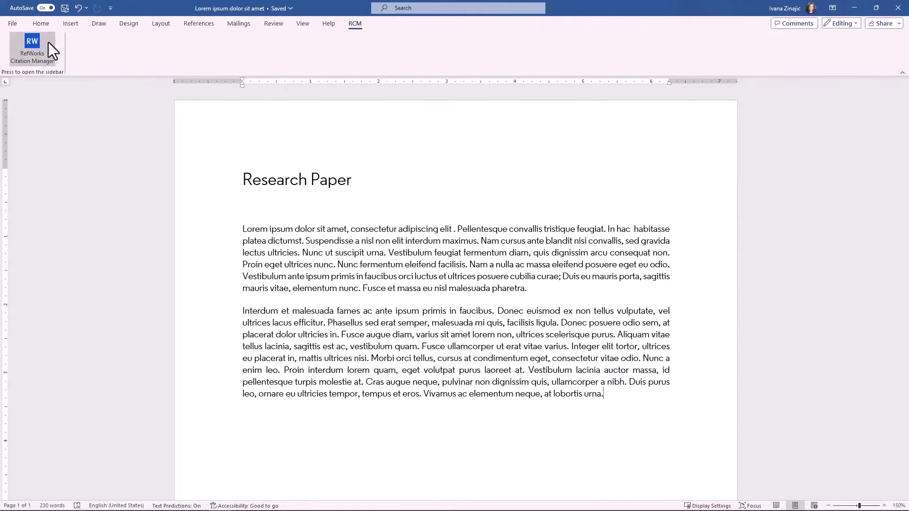
left_click(48, 42)
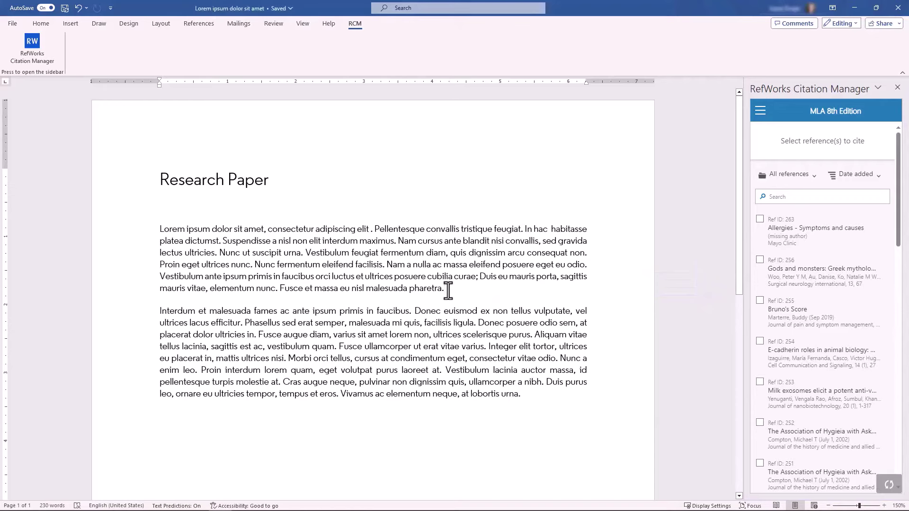
- Insert a citation of "Allergies - Symptoms and causes" at the end of the first paragraph
left_click(448, 290)
mouse_move(810, 219)
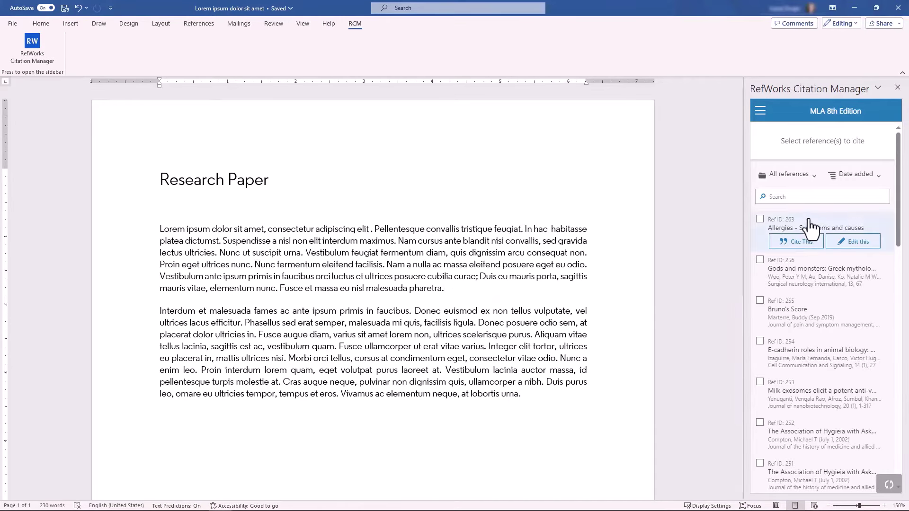
left_click(814, 177)
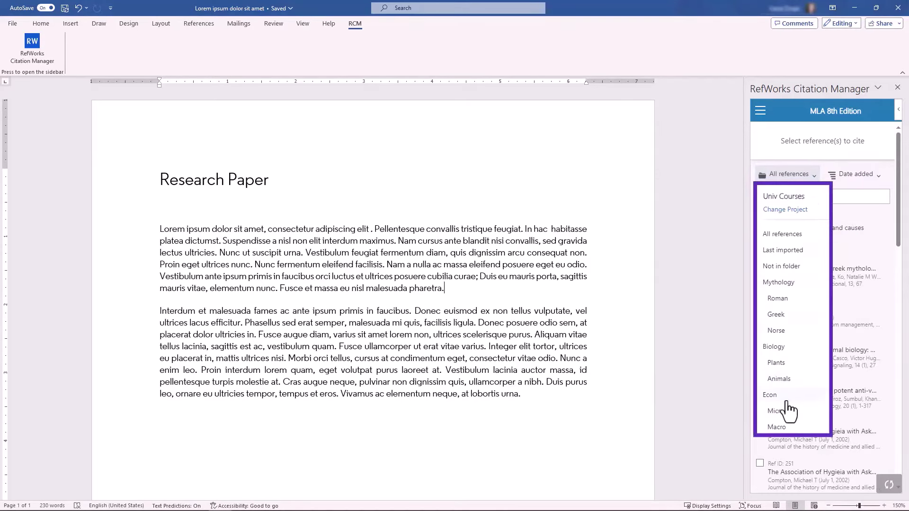
left_click(815, 177)
left_click(819, 196)
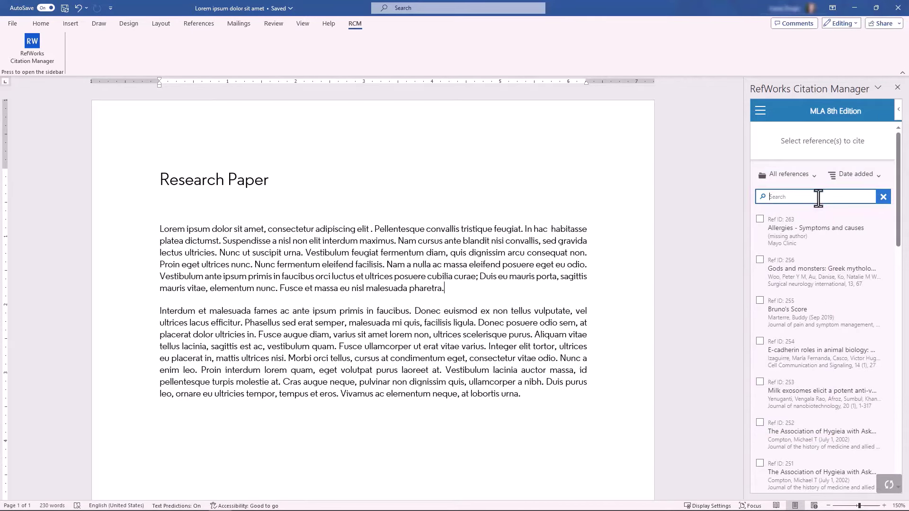
mouse_move(822, 248)
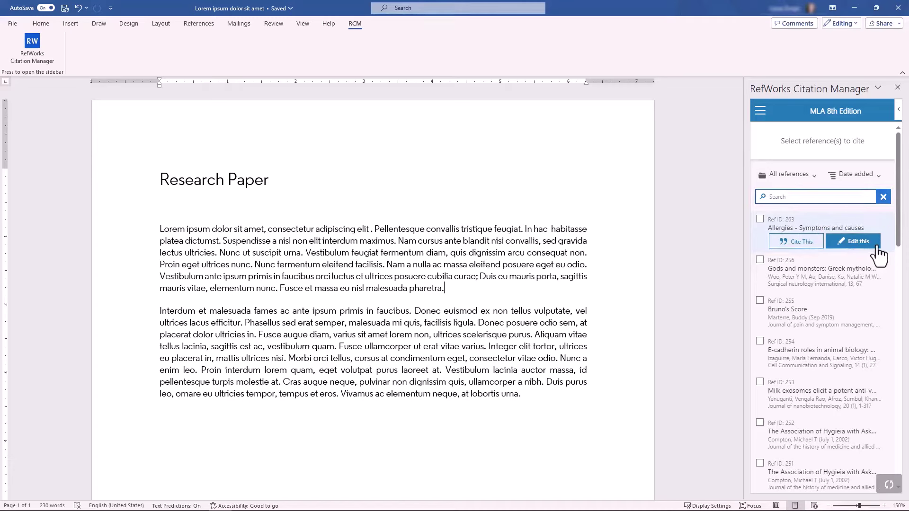
left_click(821, 242)
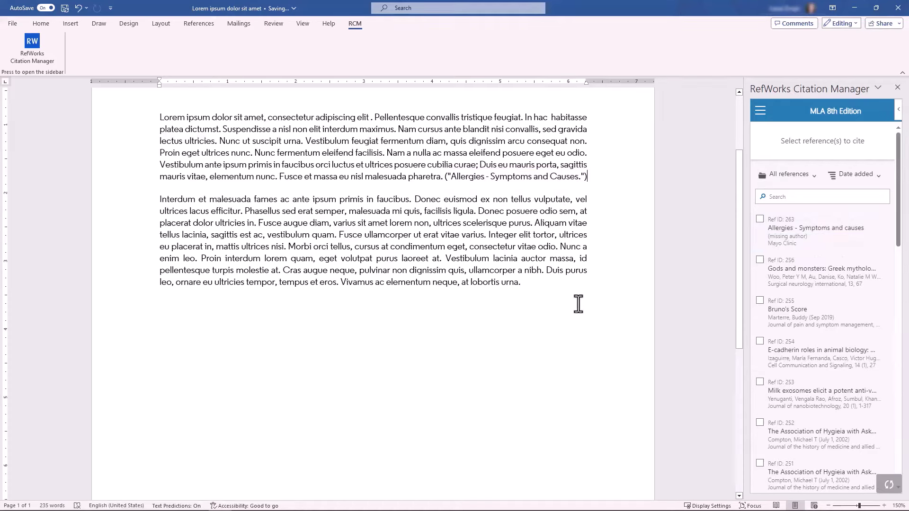
- Turn on the automatic bibliography for the document and check the Works Cited list below the text
left_click(761, 111)
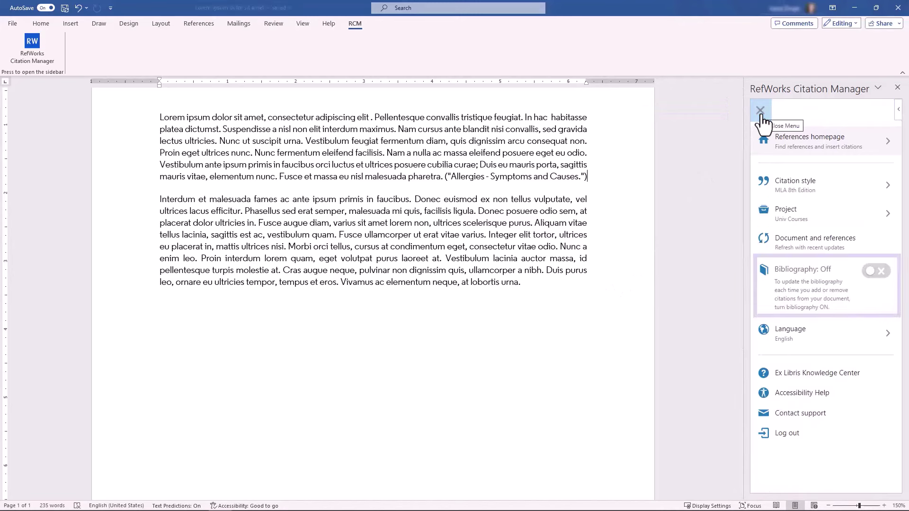
left_click(878, 272)
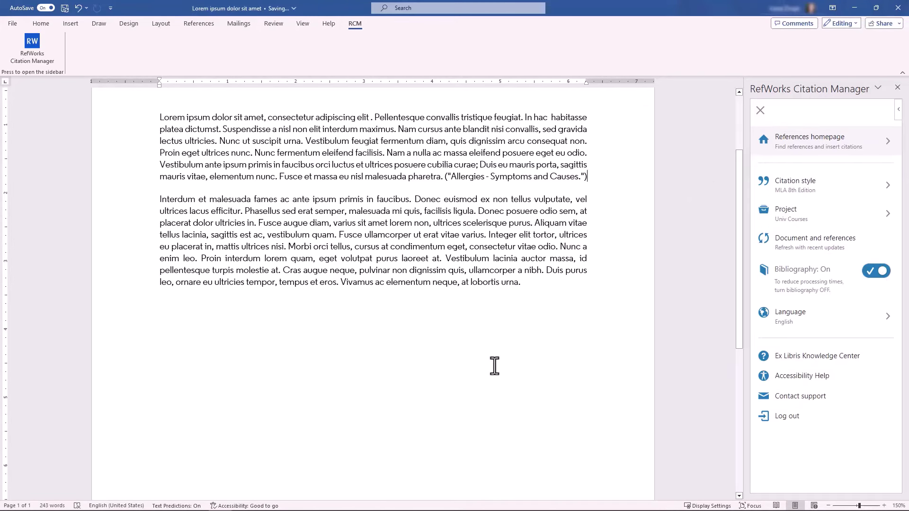
scroll(494, 367, "down", 5)
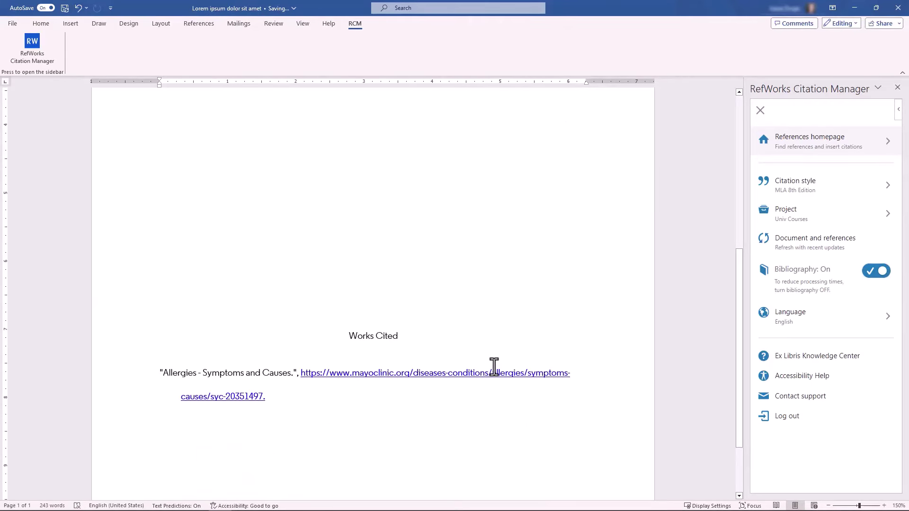
scroll(635, 258, "up", 5)
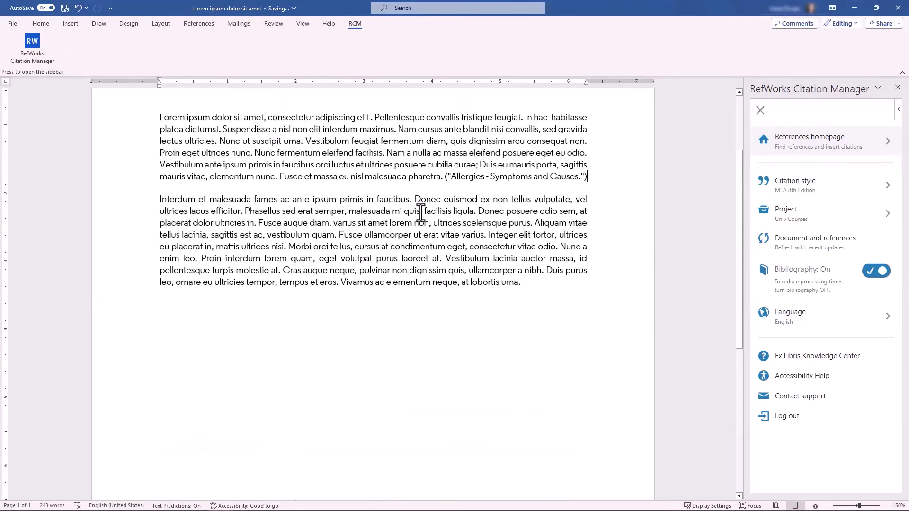
- Insert a citation of "Bruno's Score" in the second paragraph after "malesuada mi quis,"
left_click(421, 212)
left_click(760, 110)
mouse_move(800, 268)
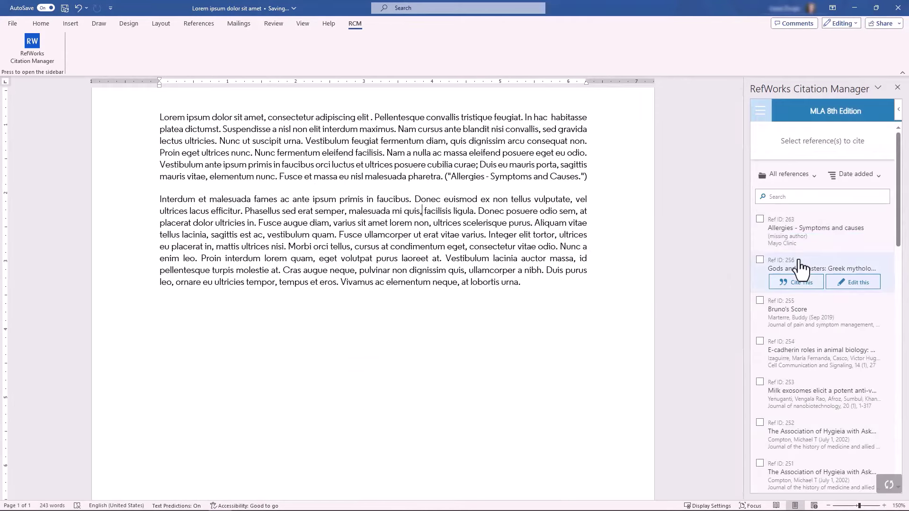
left_click(798, 322)
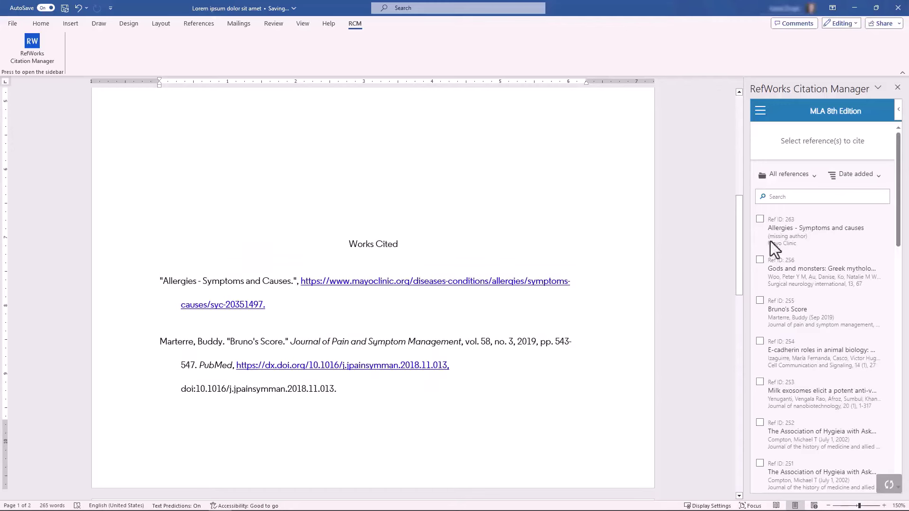
- Change the document's citation style to Chicago 16th Edition (Author-Date System) and update the citations
left_click(761, 110)
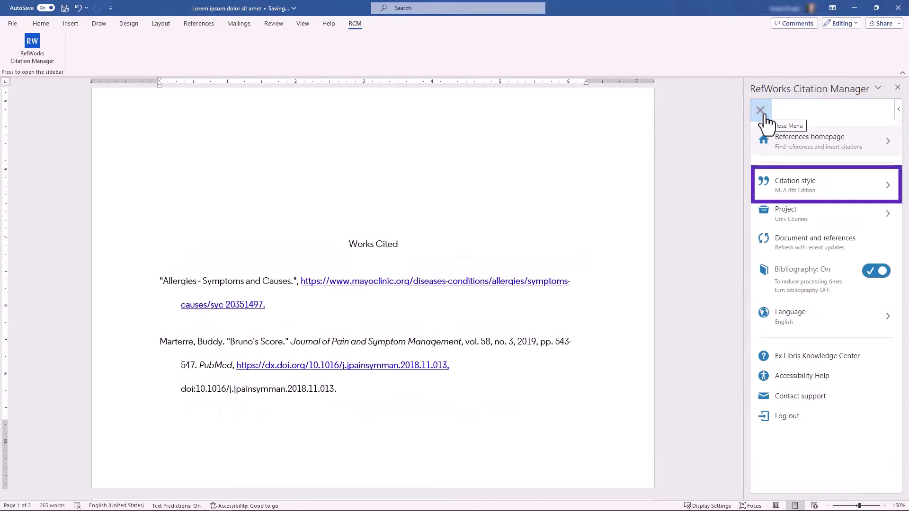
left_click(796, 194)
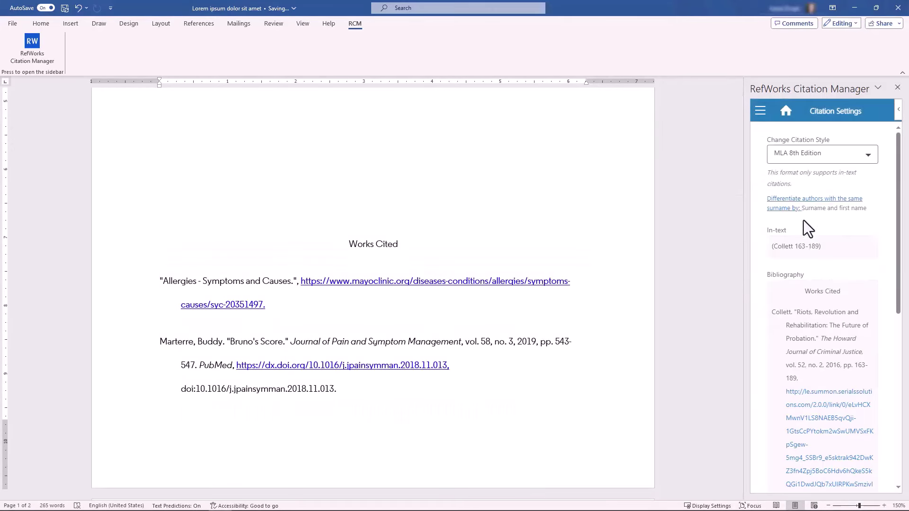
left_click(811, 156)
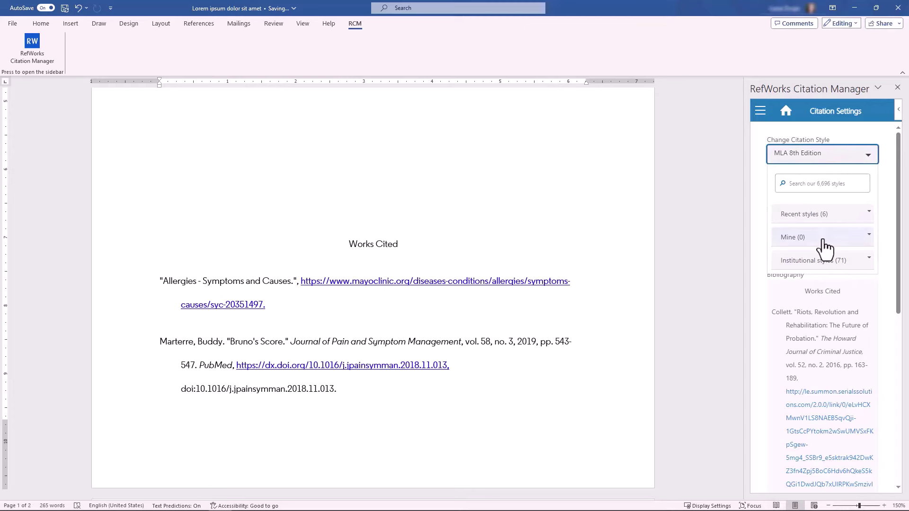
left_click(819, 216)
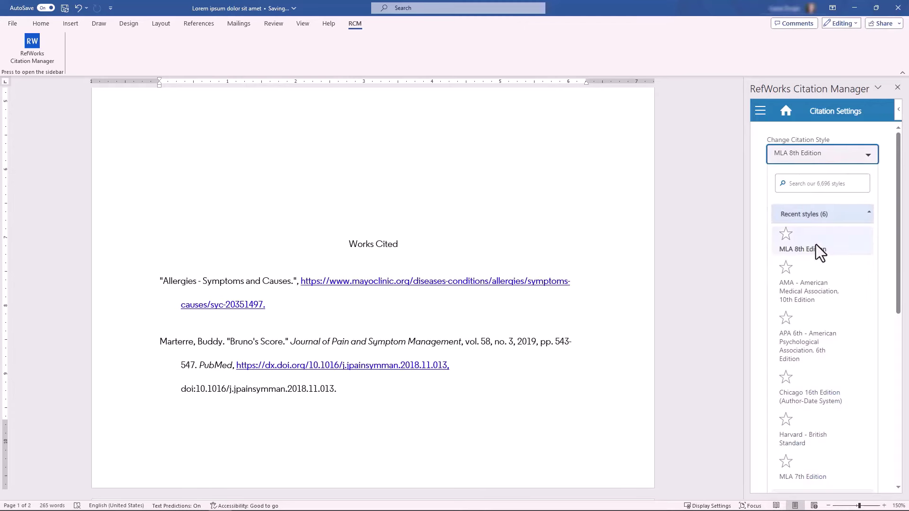
left_click(808, 403)
left_click(864, 229)
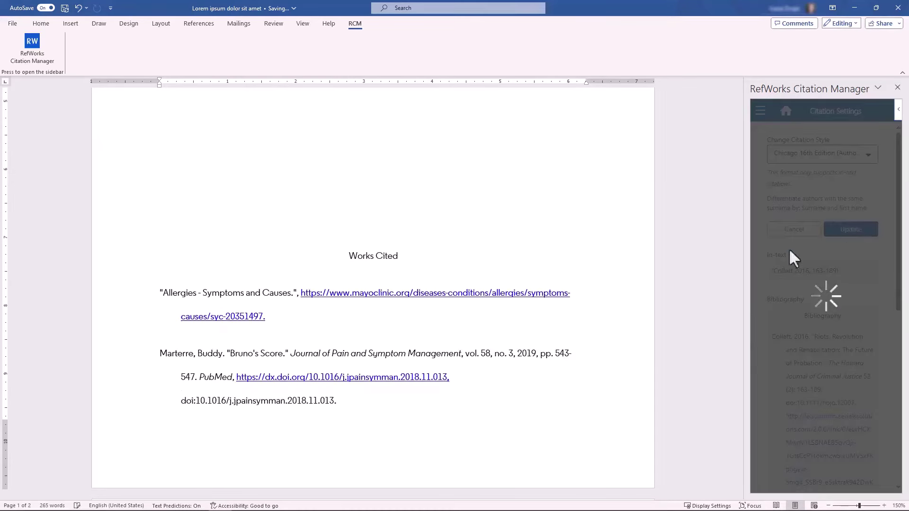